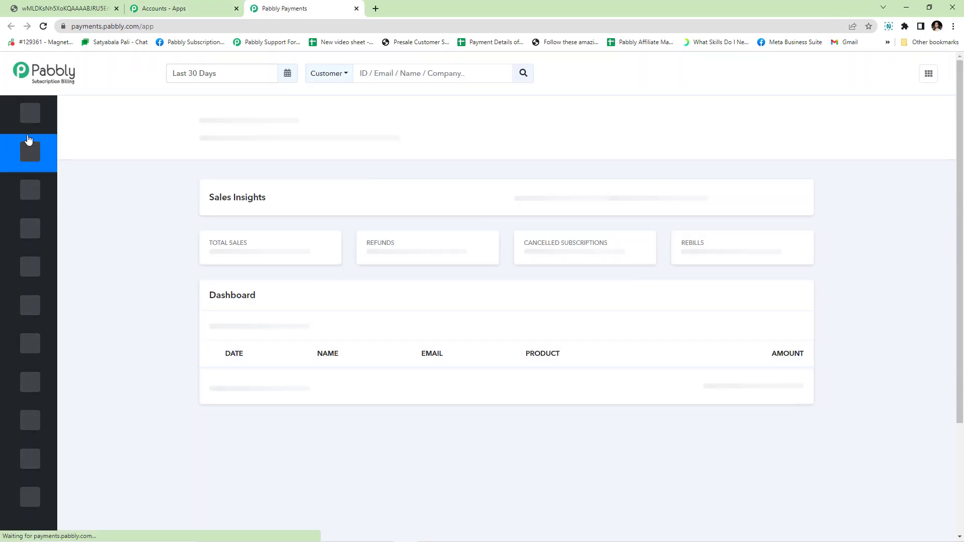
Go to the Products page to see the Digital Marketing product's plans
left_click(29, 182)
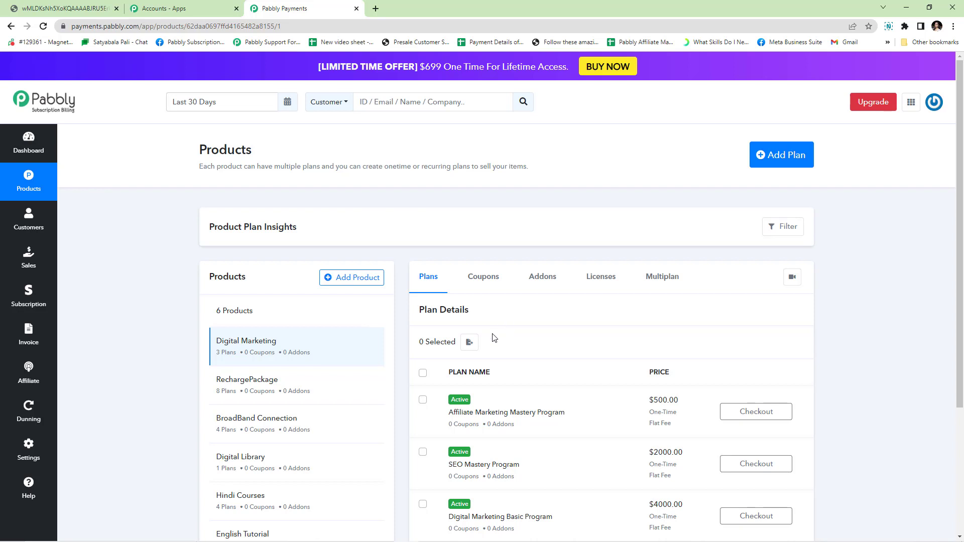
Scroll down the Digital Marketing plan list to the Basic Program row
scroll(580, 433, "down", 1)
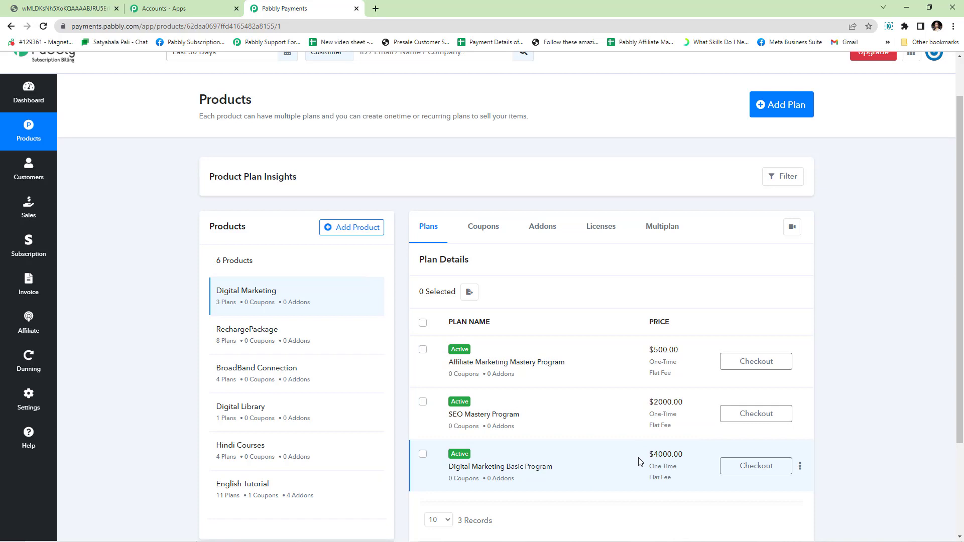
scroll(637, 463, "down", 1)
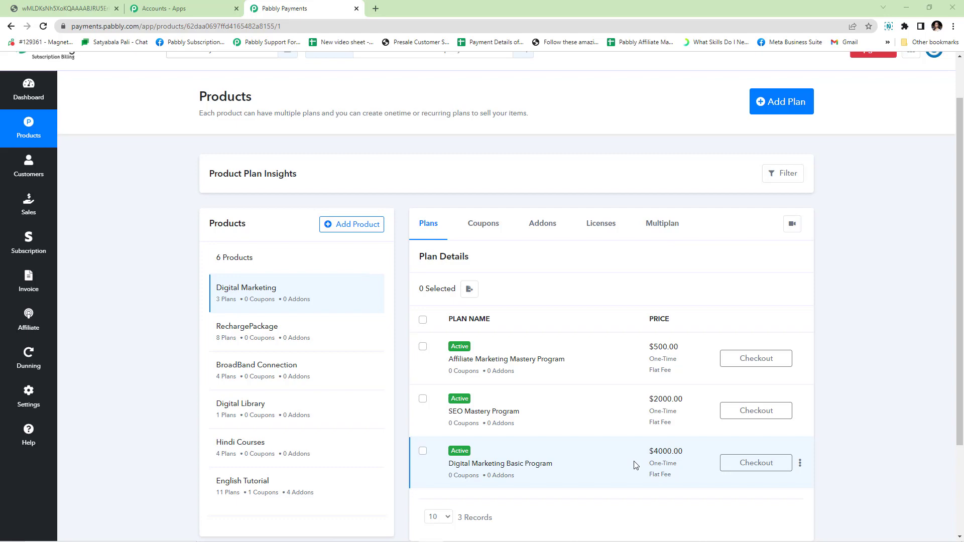
Edit the Digital Marketing Basic Program plan, enable Add Funnel with 1 upsell/downsell
left_click(800, 463)
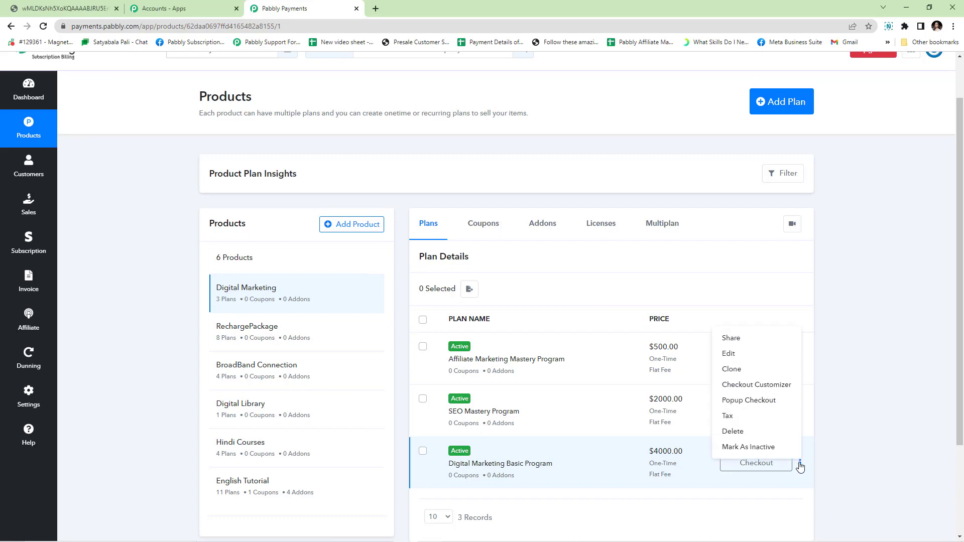
left_click(751, 358)
scroll(673, 376, "down", 12)
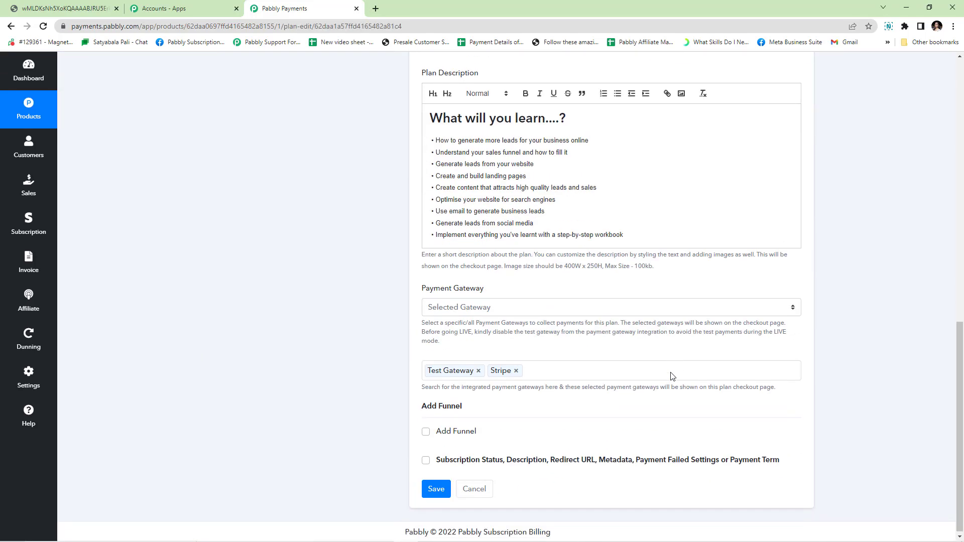
left_click(426, 431)
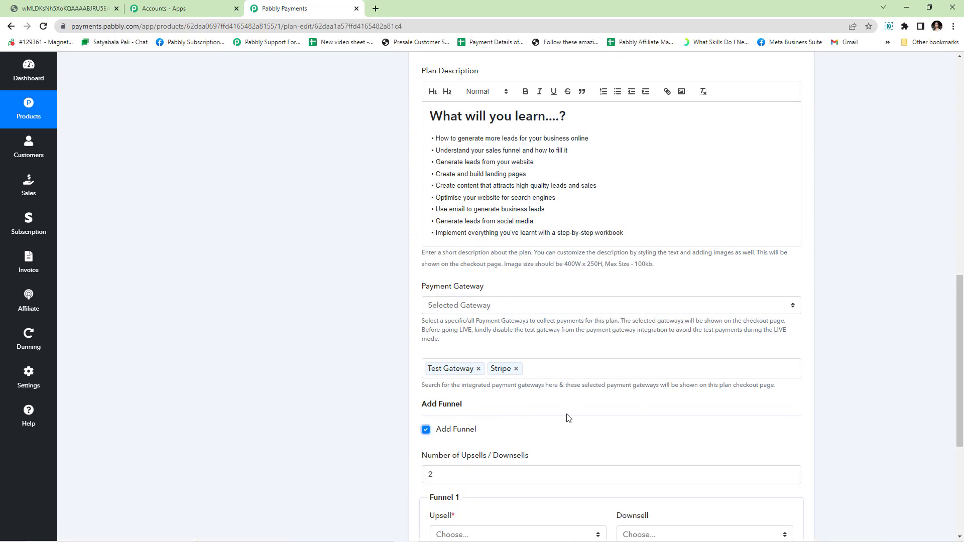
scroll(569, 419, "down", 2)
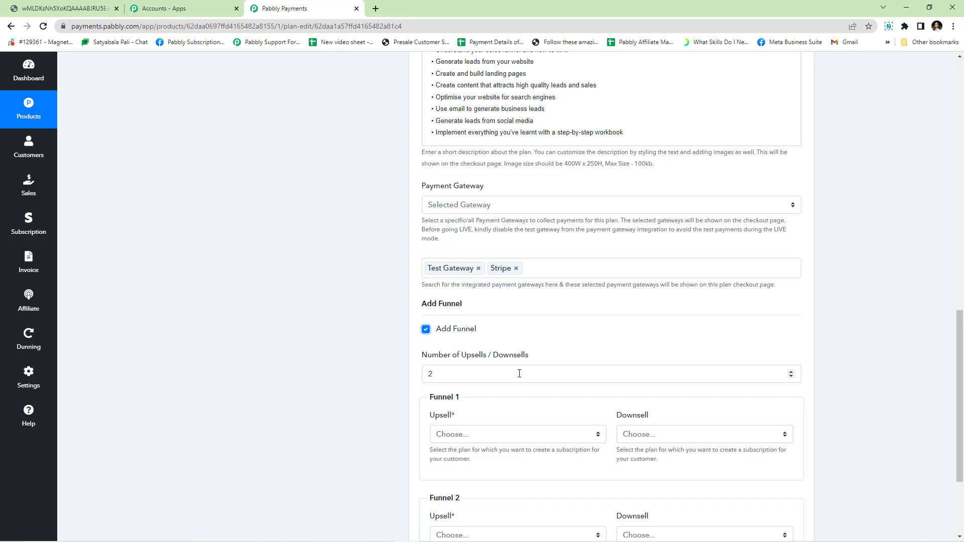
double_click(455, 376)
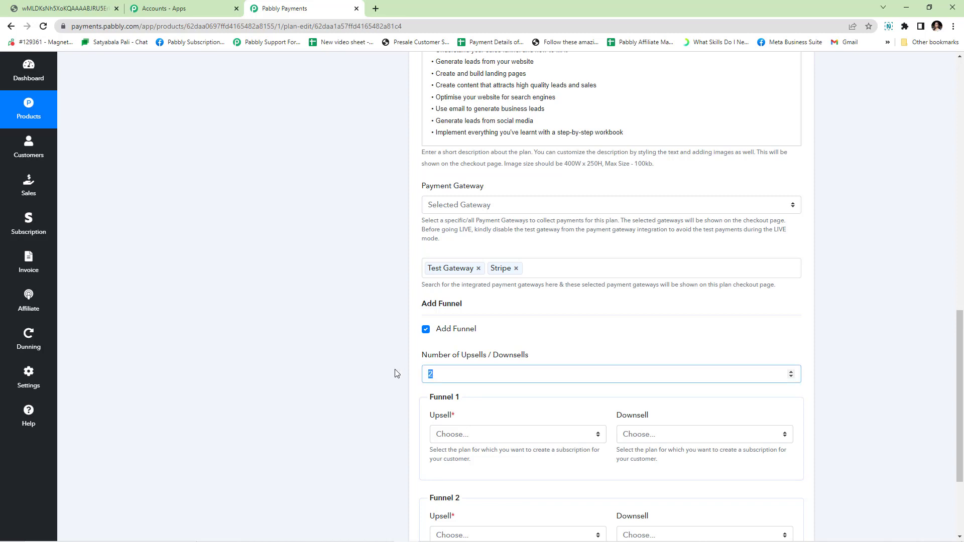
type("1")
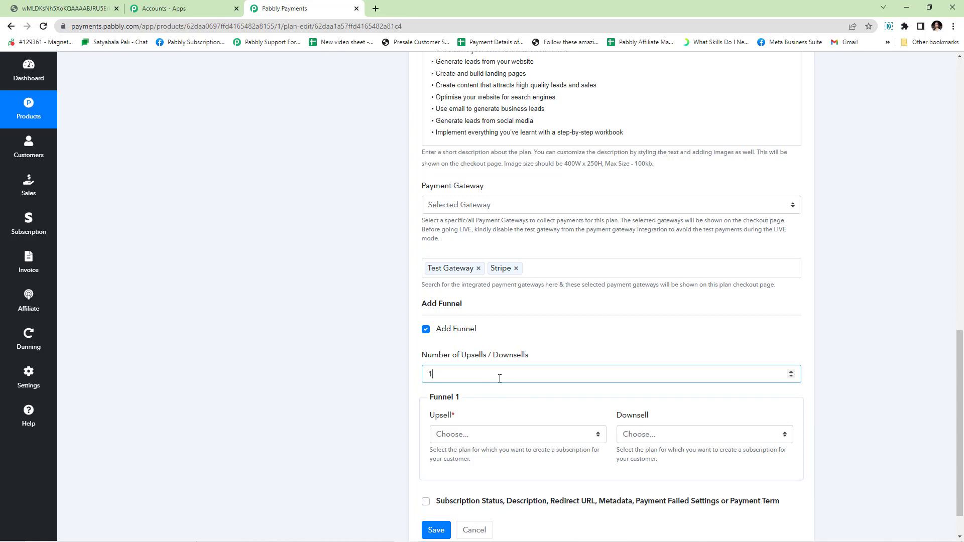
Choose SEO Mastery Program as upsell, Affiliate Marketing Mastery Program as downsell, and save
scroll(500, 378, "down", 1)
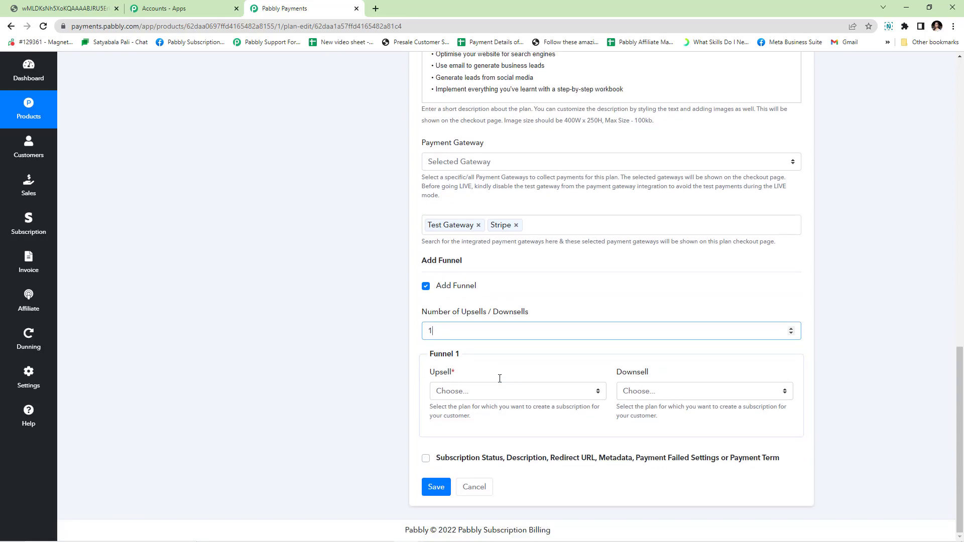
left_click(531, 393)
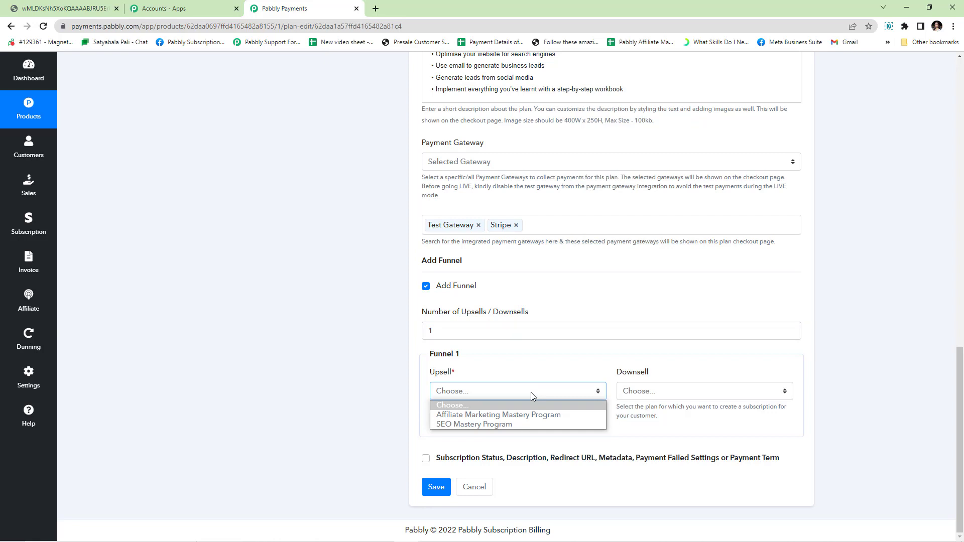
left_click(517, 424)
left_click(663, 397)
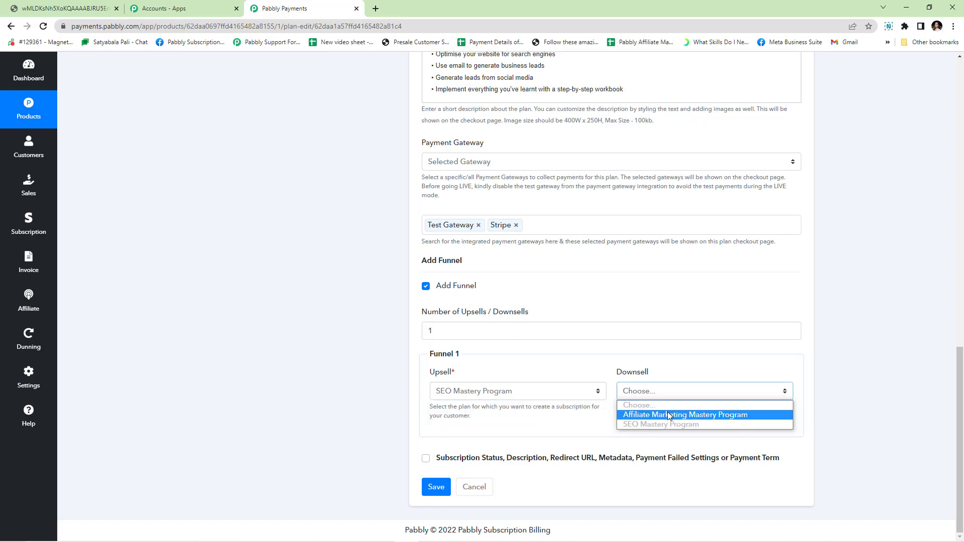
left_click(667, 416)
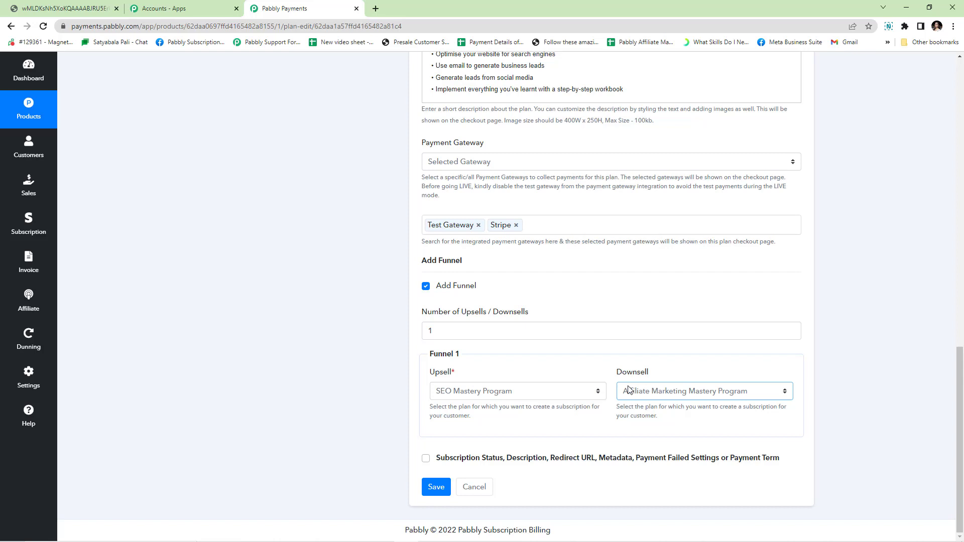
left_click(437, 487)
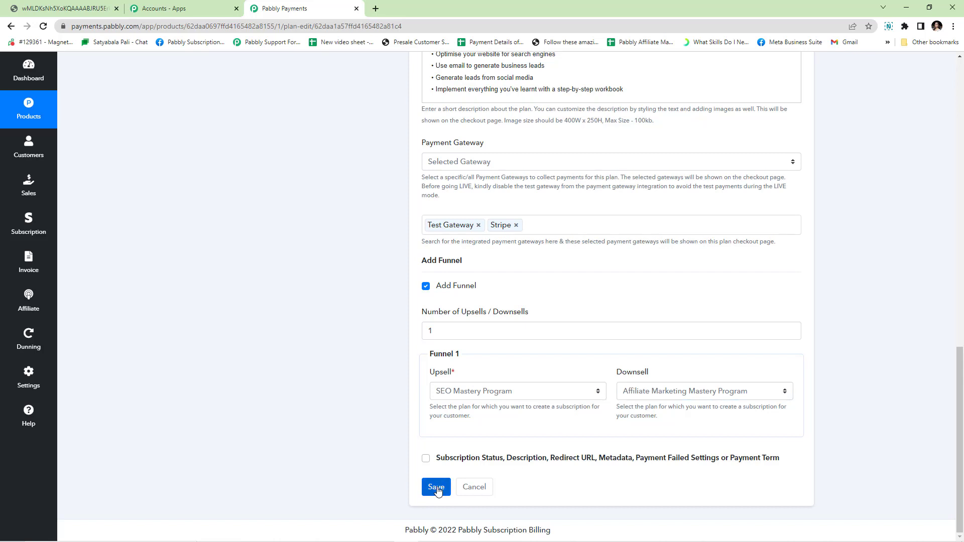
scroll(549, 423, "up", 3)
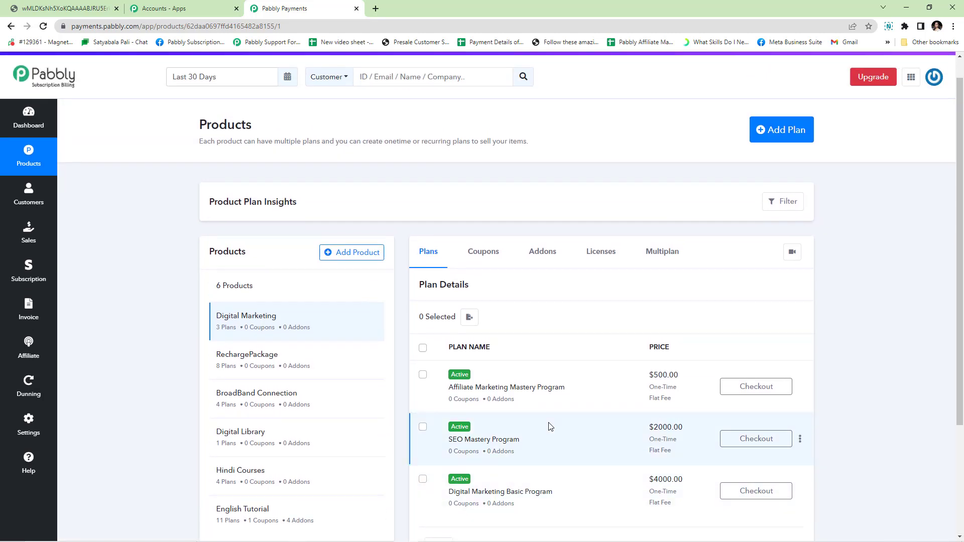
scroll(551, 427, "down", 1)
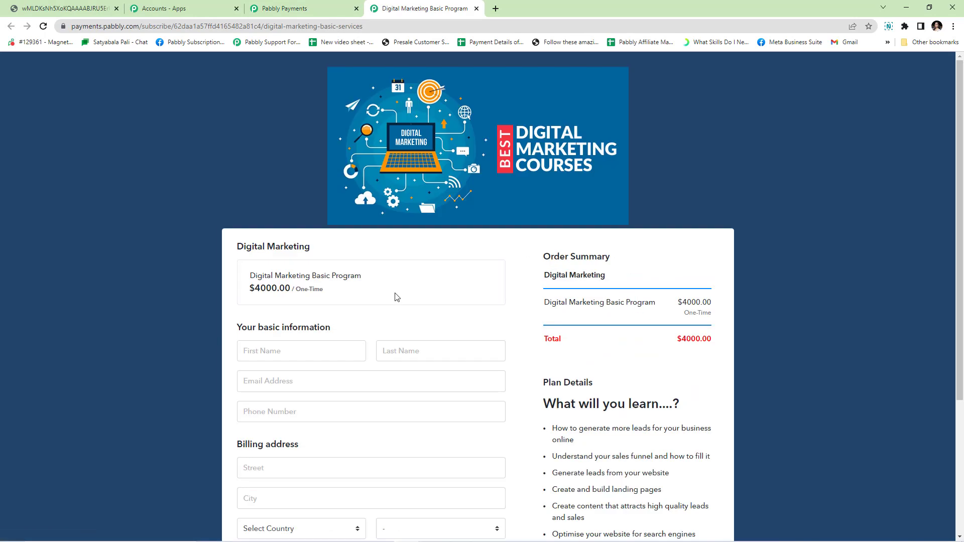
Fill the checkout form's name, address and phone from saved browser autofill
left_click(308, 346)
left_click(331, 118)
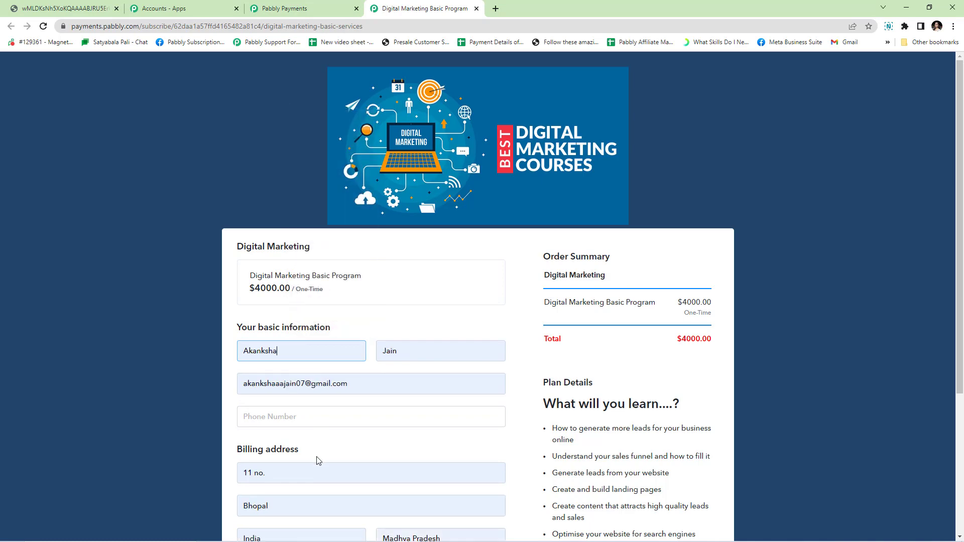
left_click(329, 415)
left_click(326, 447)
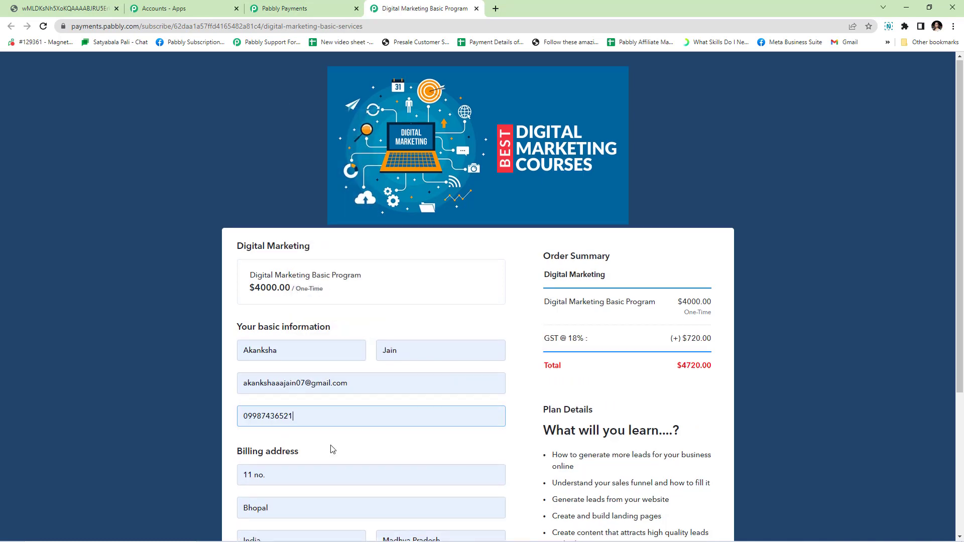
Pay with the Test Card gateway using successful card details and complete the order
scroll(321, 426, "down", 4)
left_click(260, 394)
scroll(330, 430, "down", 3)
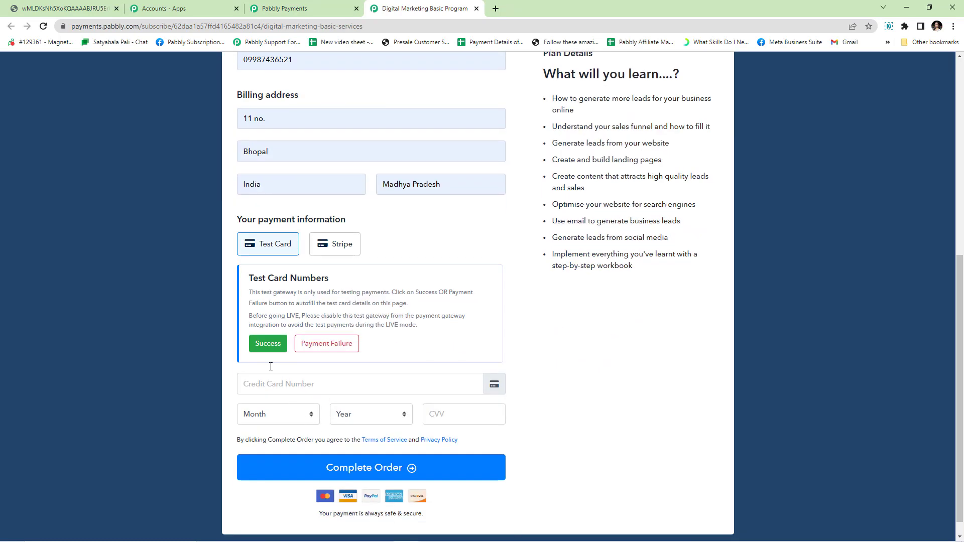
left_click(264, 343)
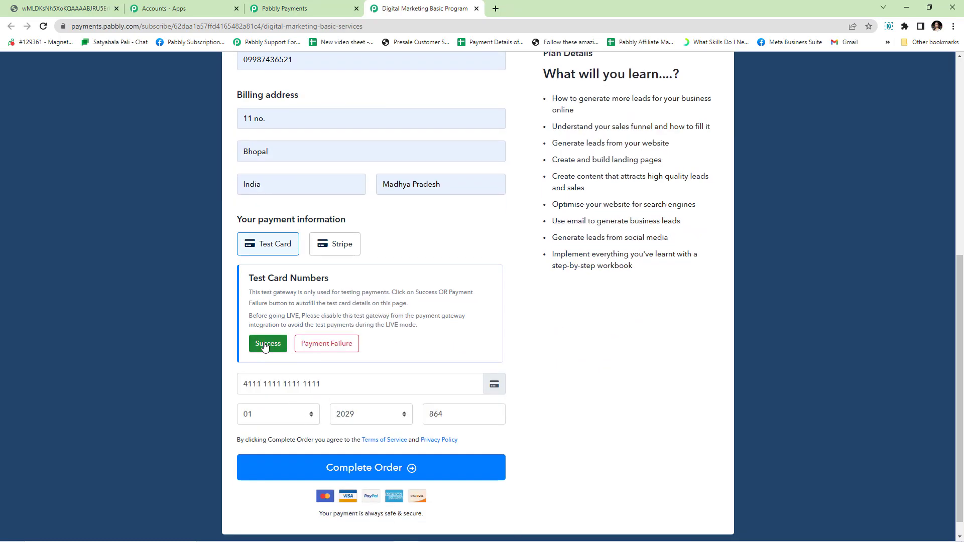
left_click(384, 468)
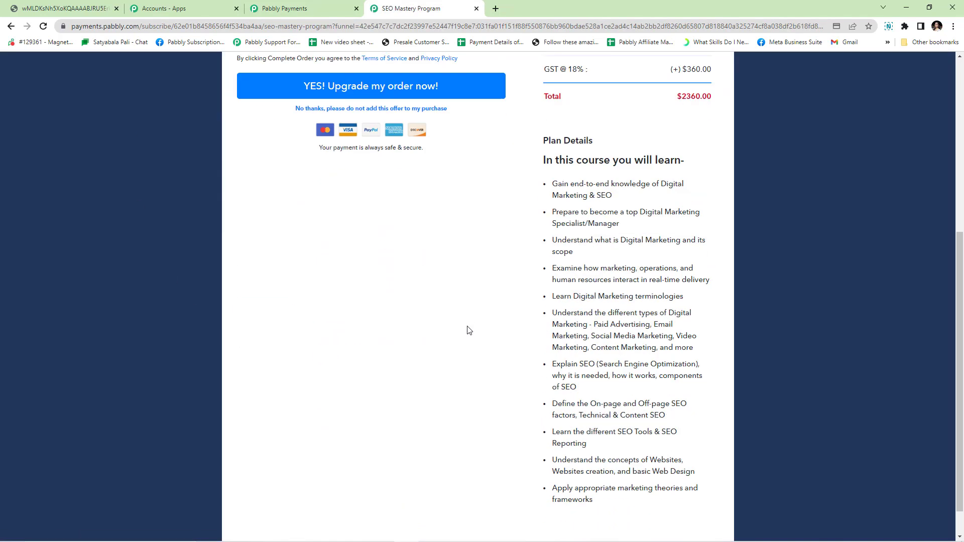
Decline the SEO Mastery Program upsell with the 'No thanks' link
scroll(469, 330, "up", 6)
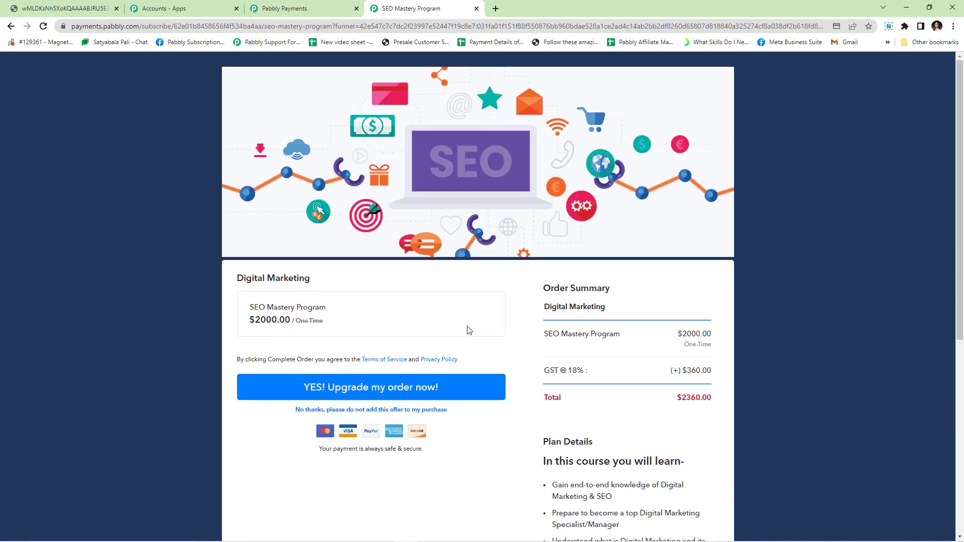
scroll(468, 330, "down", 1)
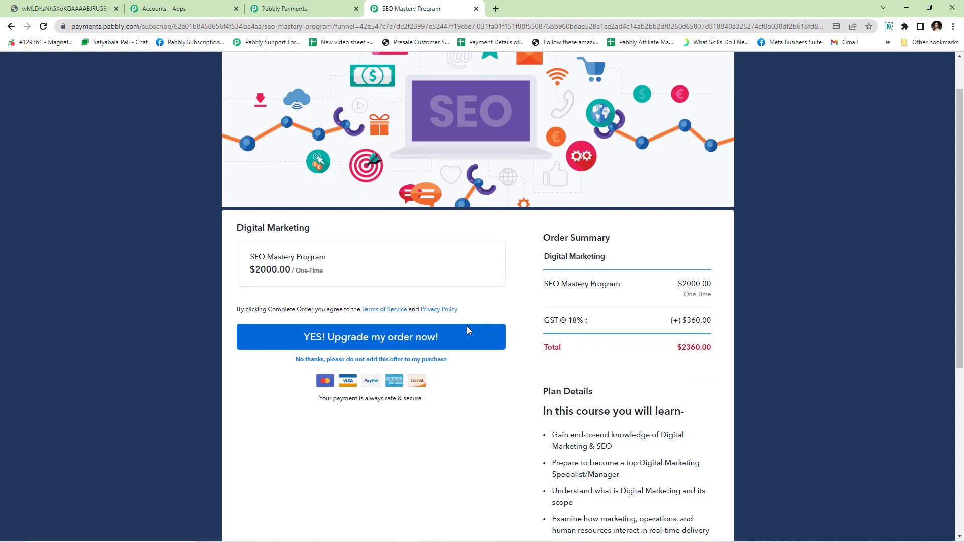
scroll(455, 319, "down", 1)
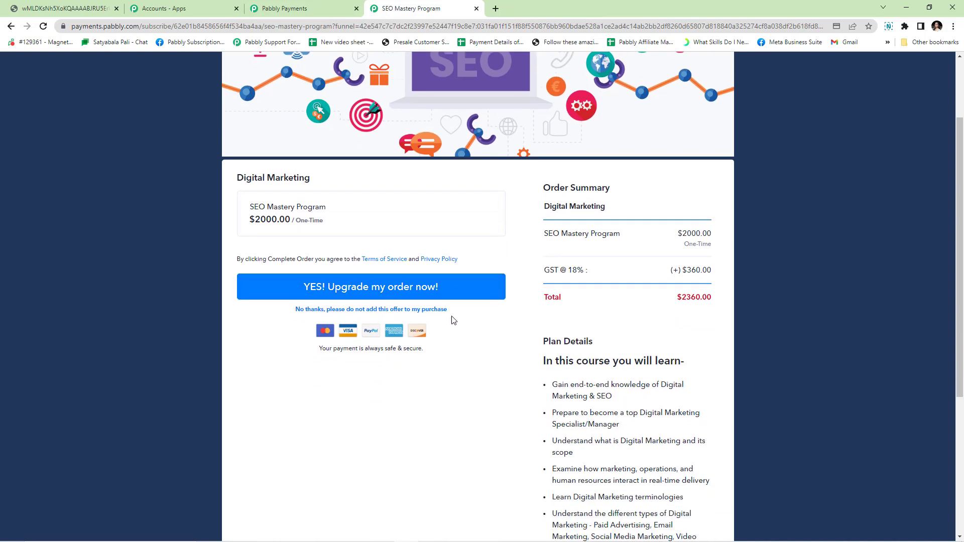
left_click(381, 292)
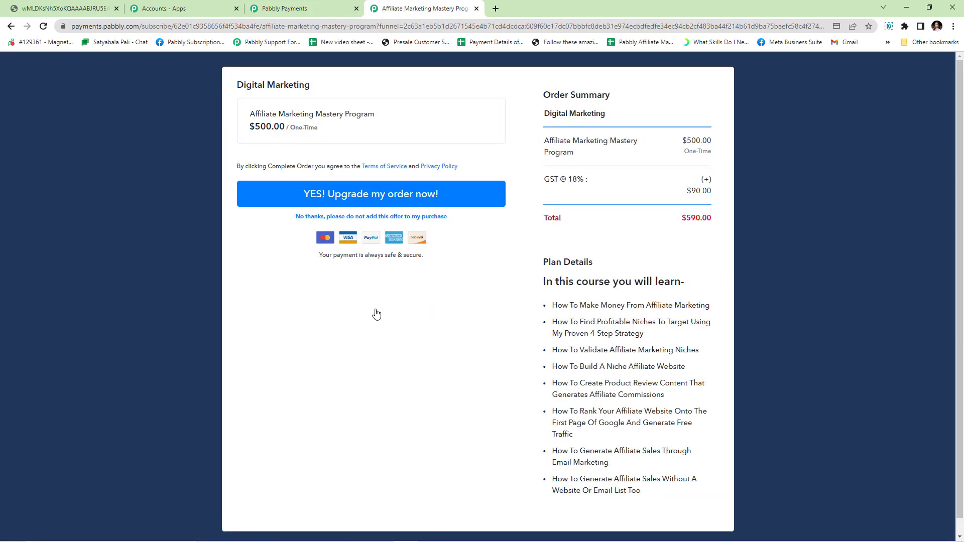
Accept the $590 Affiliate Marketing Mastery Program downsell with 'YES! Upgrade my order now!'
scroll(376, 313, "down", 2)
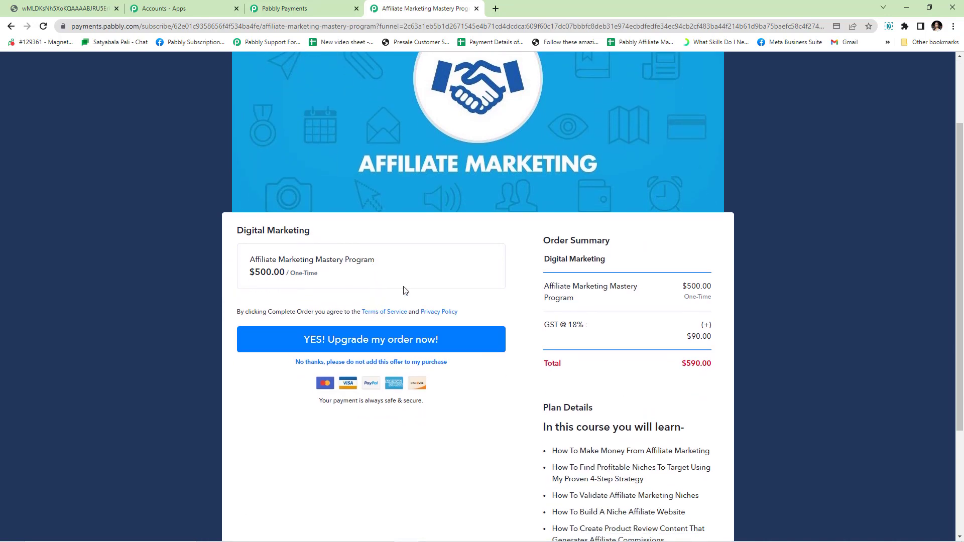
scroll(406, 291, "down", 1)
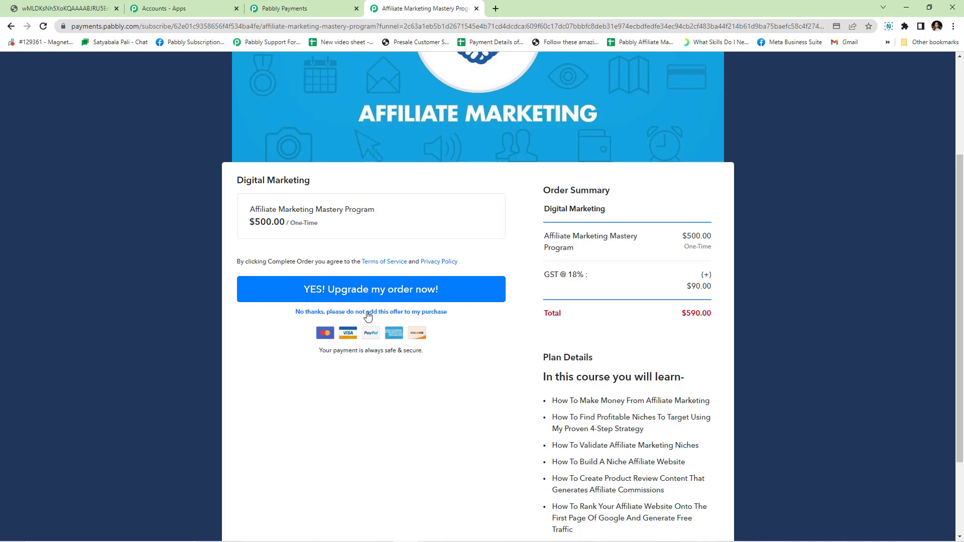
left_click(385, 292)
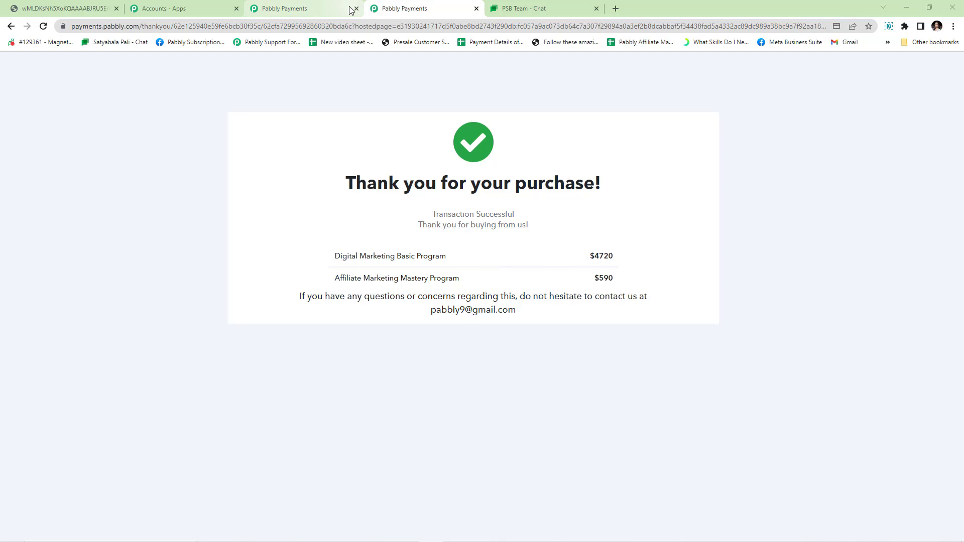
Switch to the browser tab showing the sales funnel flowchart
left_click(80, 5)
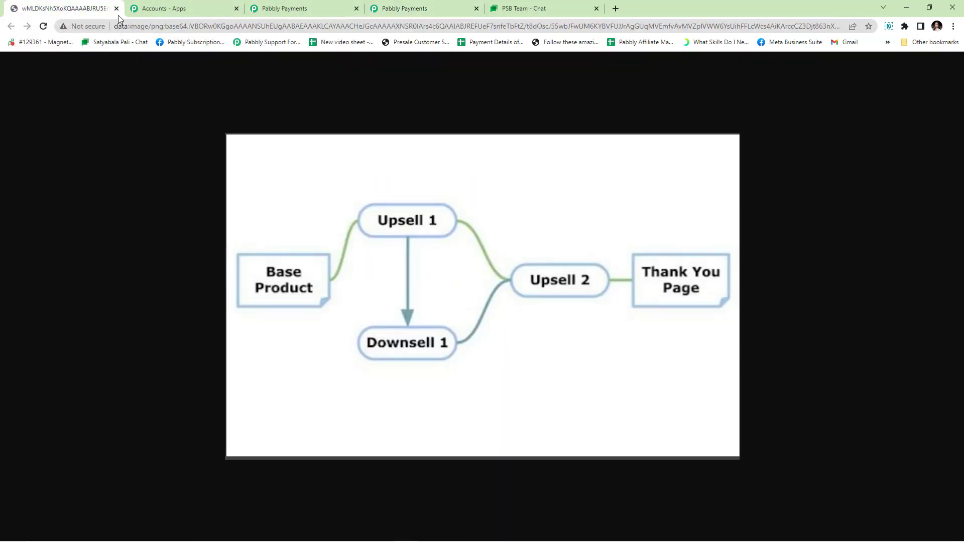